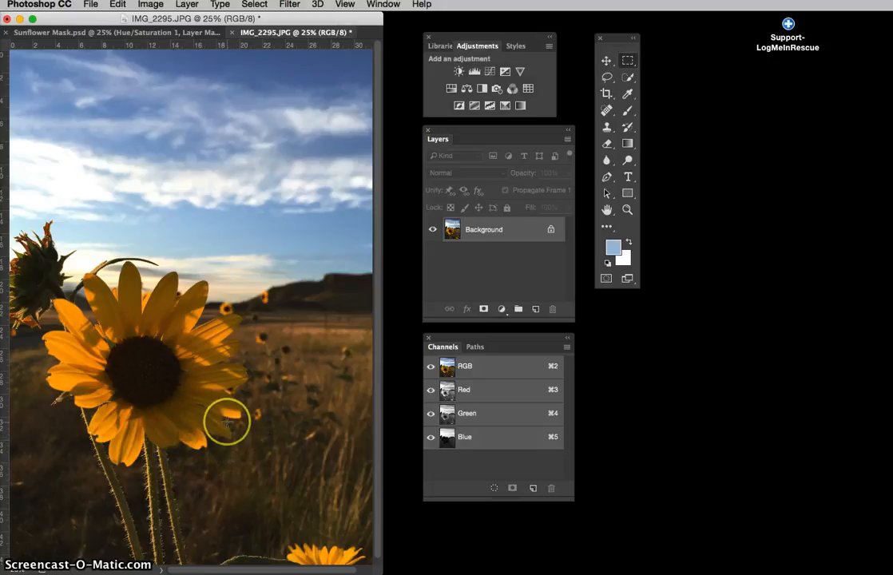
- Open the Color Range selection dialog and move it clear of the Layers panel and the sunflower photo
{"action": "left_click", "coordinate": [229, 417]}
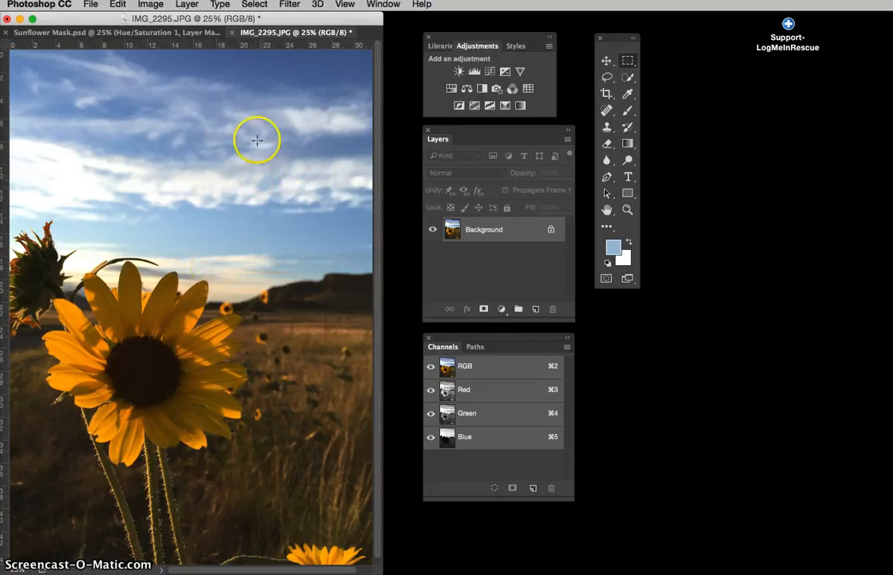
{"action": "left_click", "coordinate": [255, 5]}
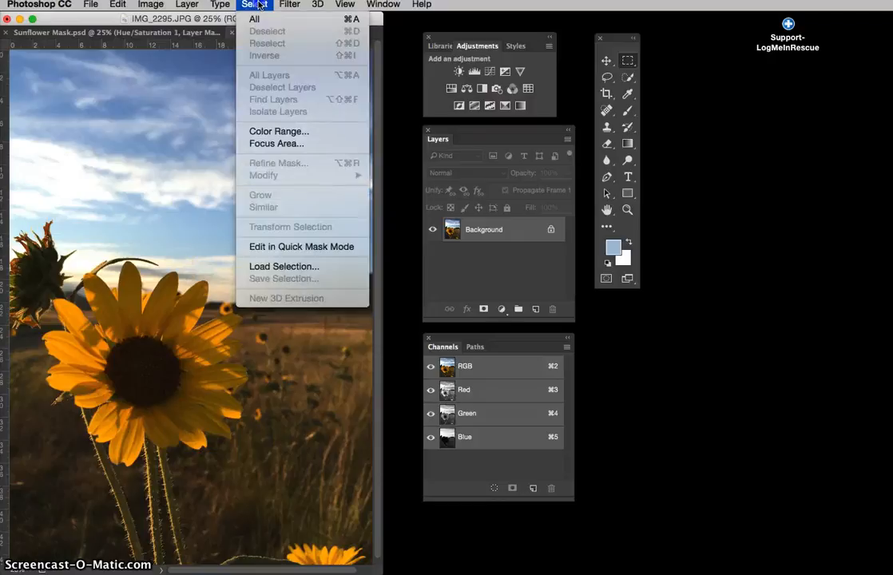
{"action": "left_click", "coordinate": [276, 133]}
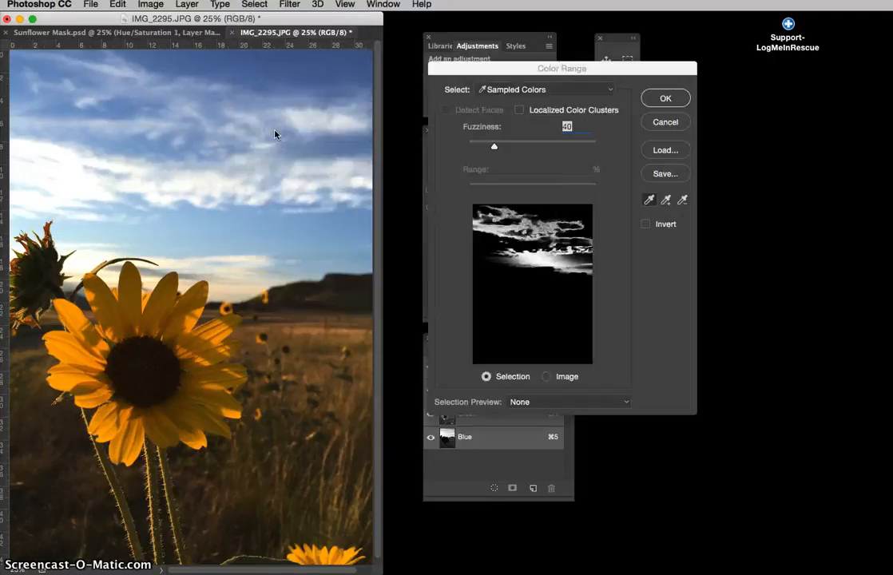
{"action": "left_click_drag", "start_coordinate": [612, 73], "coordinate": [736, 149]}
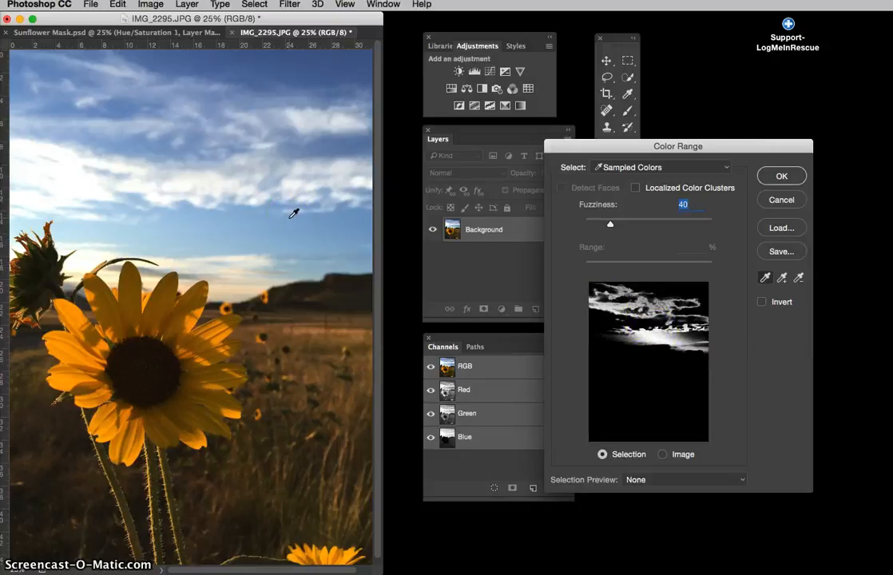
- Sample different cloud, blue sky and horizon tones in the photo to compare the resulting Color Range previews
{"action": "left_click", "coordinate": [238, 167]}
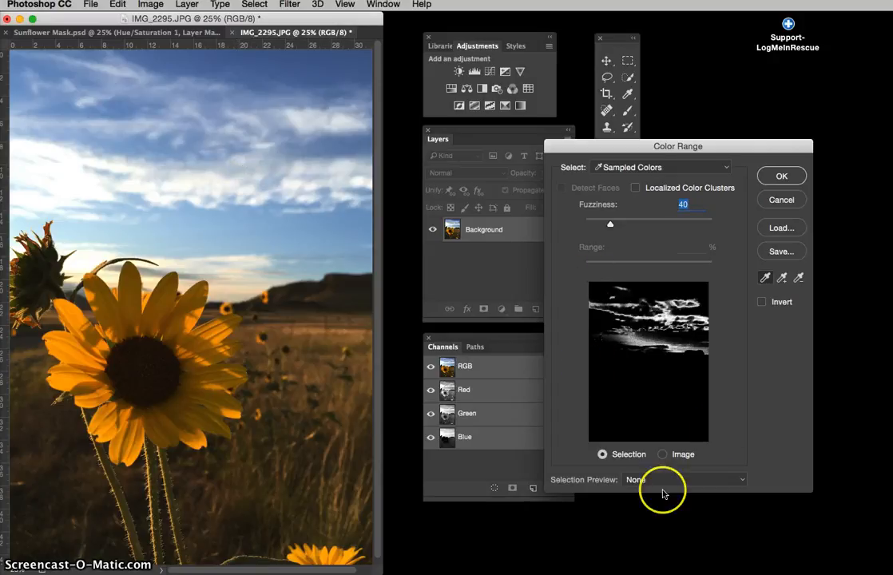
{"action": "left_click", "coordinate": [205, 199]}
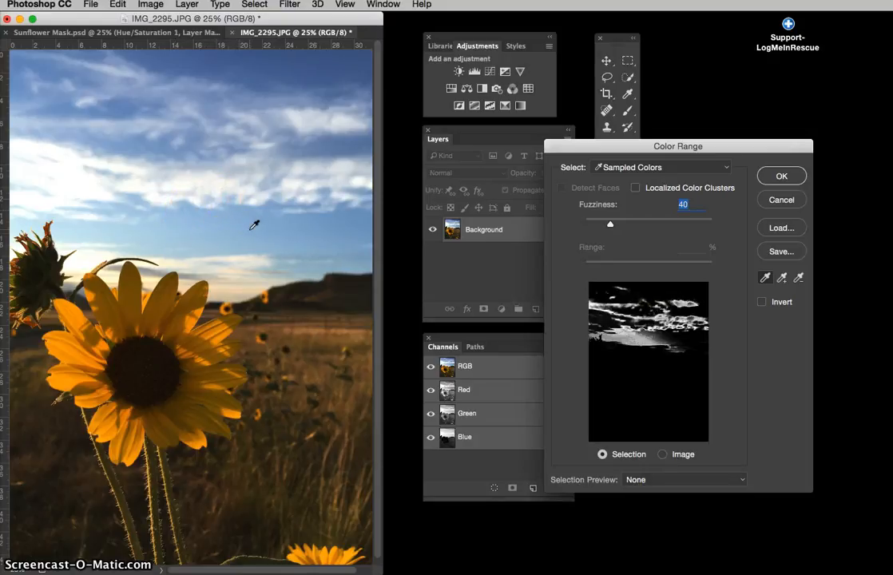
{"action": "left_click", "coordinate": [229, 287]}
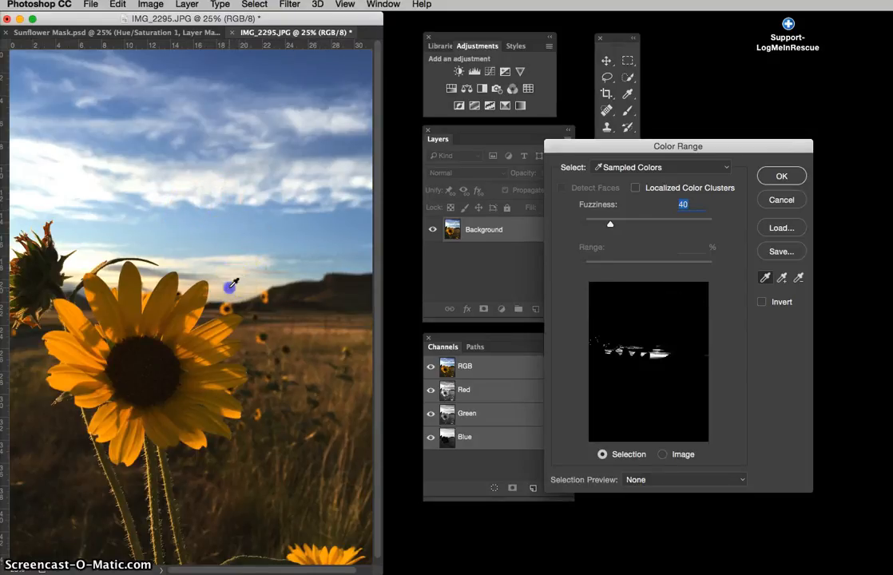
{"action": "left_click", "coordinate": [264, 265]}
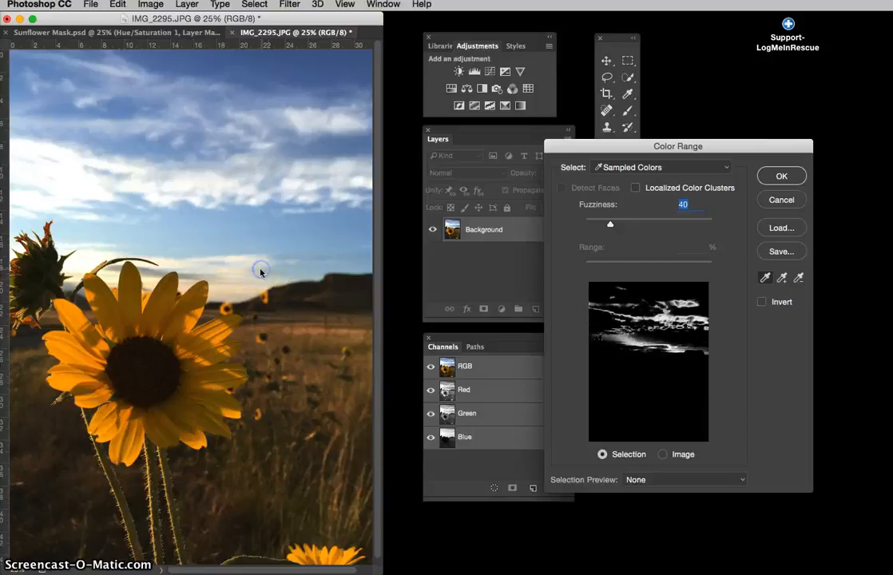
{"action": "left_click", "coordinate": [262, 254]}
{"action": "left_click", "coordinate": [240, 171]}
{"action": "left_click", "coordinate": [198, 145]}
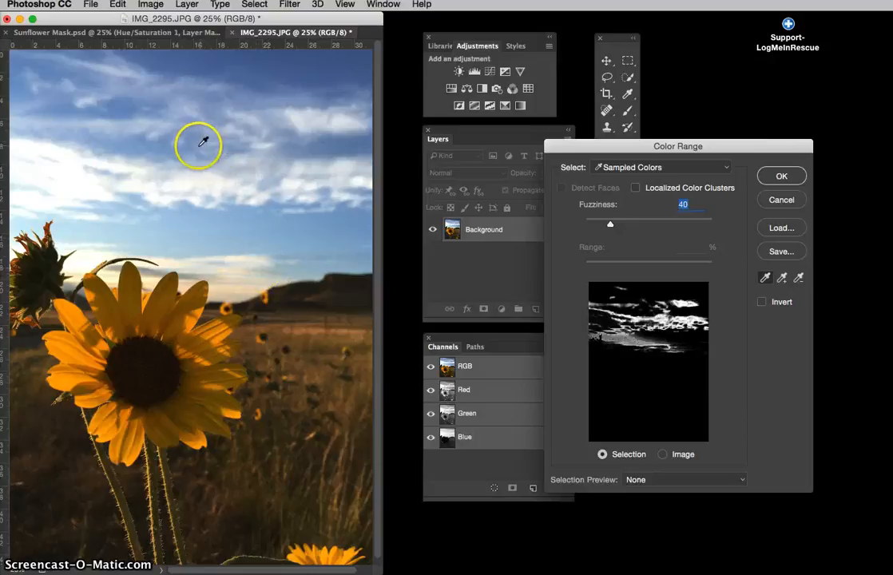
{"action": "left_click", "coordinate": [274, 120]}
{"action": "left_click", "coordinate": [264, 125]}
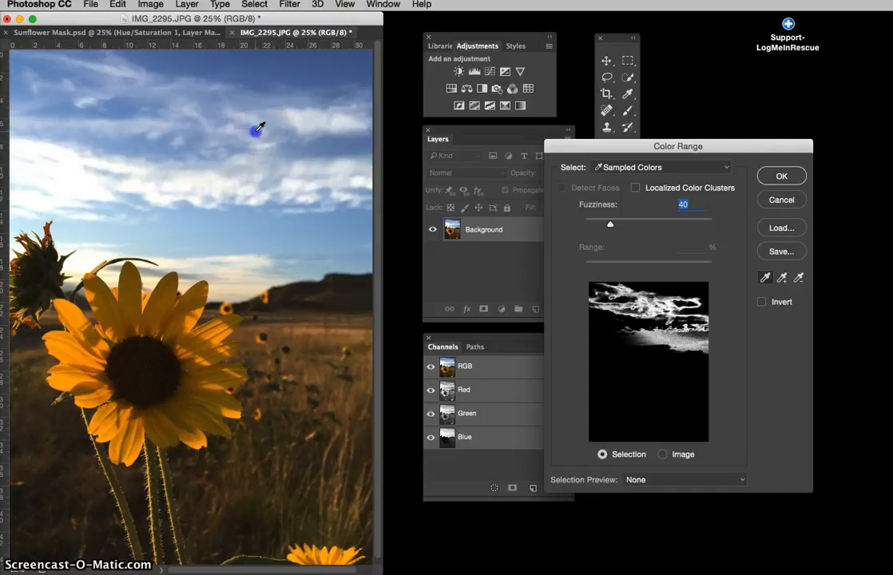
{"action": "left_click", "coordinate": [287, 297]}
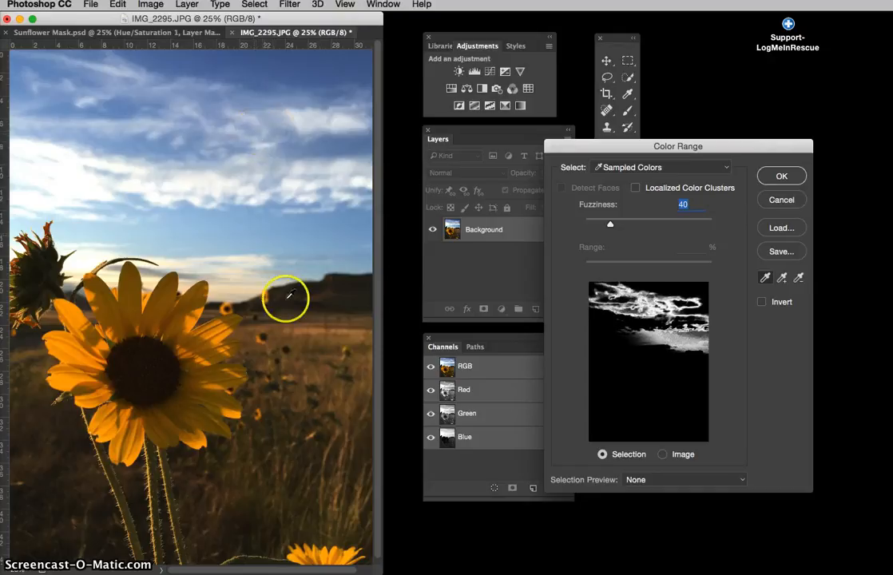
{"action": "left_click", "coordinate": [166, 259]}
{"action": "left_click", "coordinate": [205, 206]}
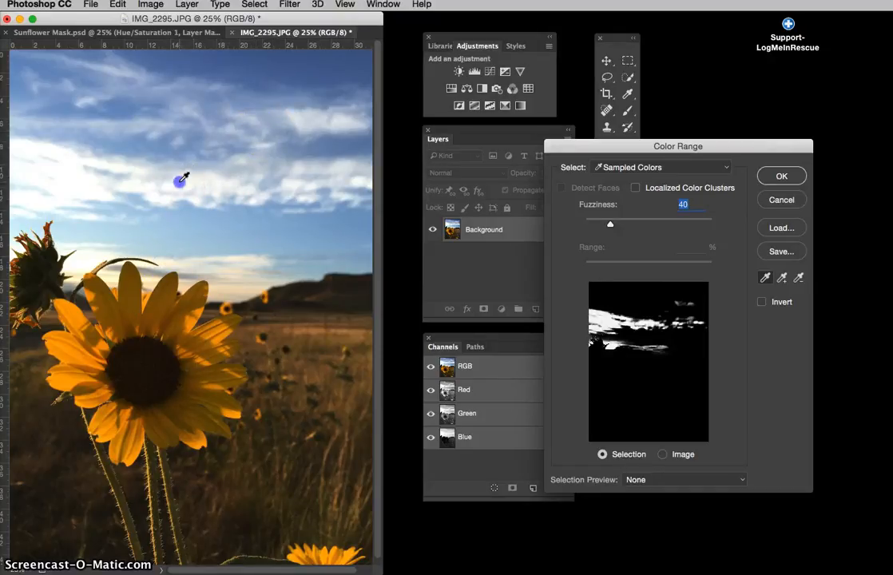
{"action": "left_click", "coordinate": [222, 169]}
{"action": "left_click", "coordinate": [235, 168]}
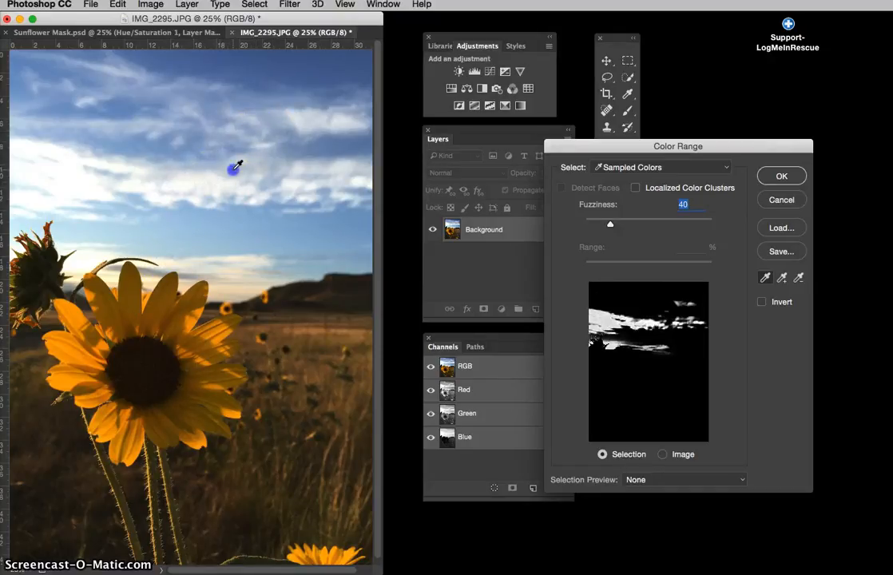
- Sample the pale blue-grey tone along the upper edge of the main cloud band and apply the Color Range selection
{"action": "left_click", "coordinate": [206, 165]}
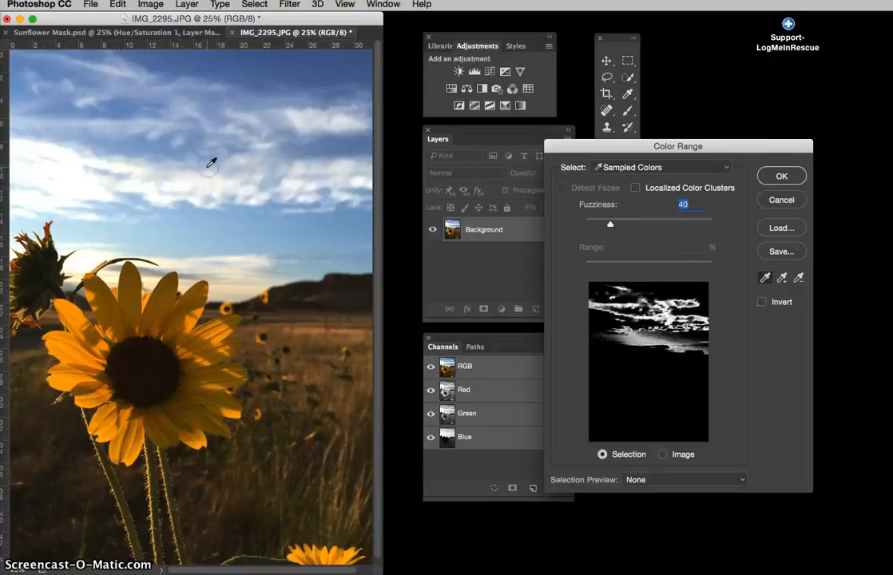
{"action": "left_click", "coordinate": [212, 160]}
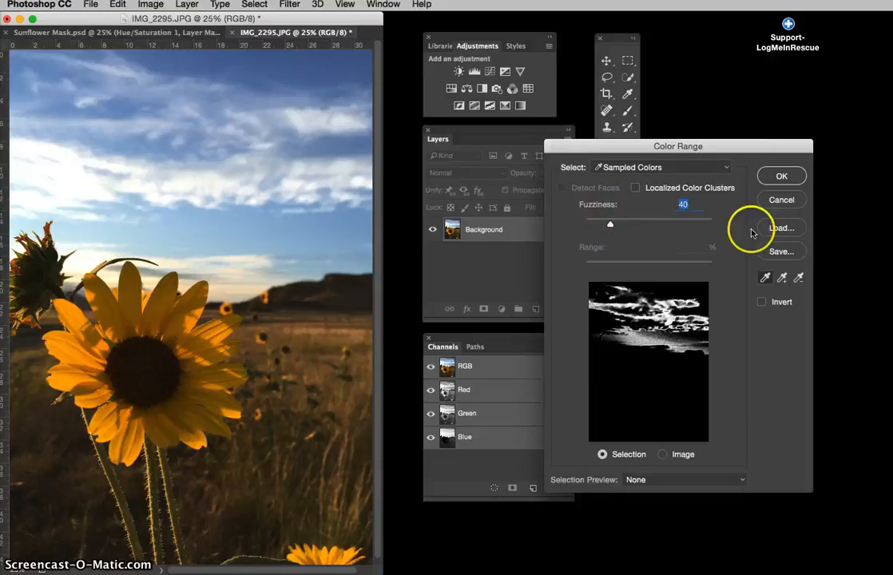
{"action": "left_click", "coordinate": [774, 176]}
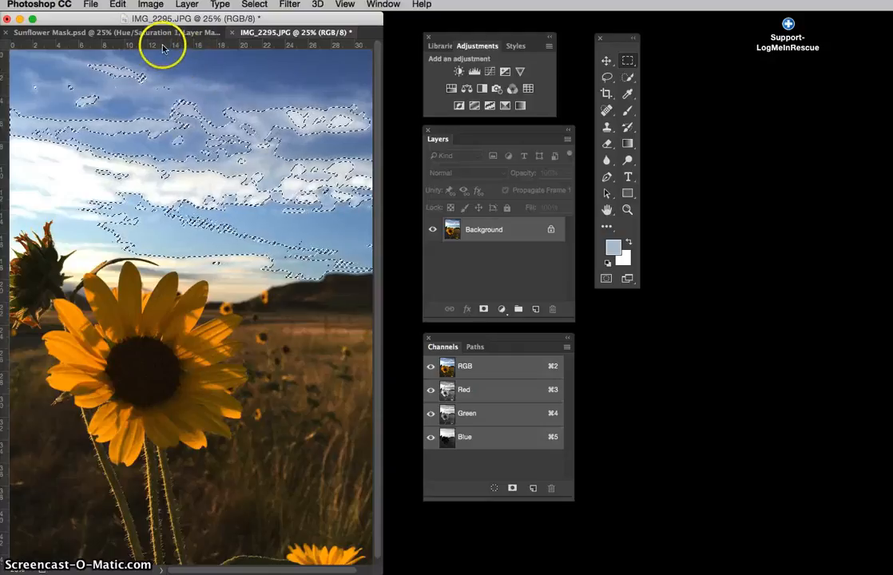
- Add a Hue/Saturation adjustment layer masked by the sky selection, and toggle its visibility off and on
{"action": "left_click", "coordinate": [187, 5]}
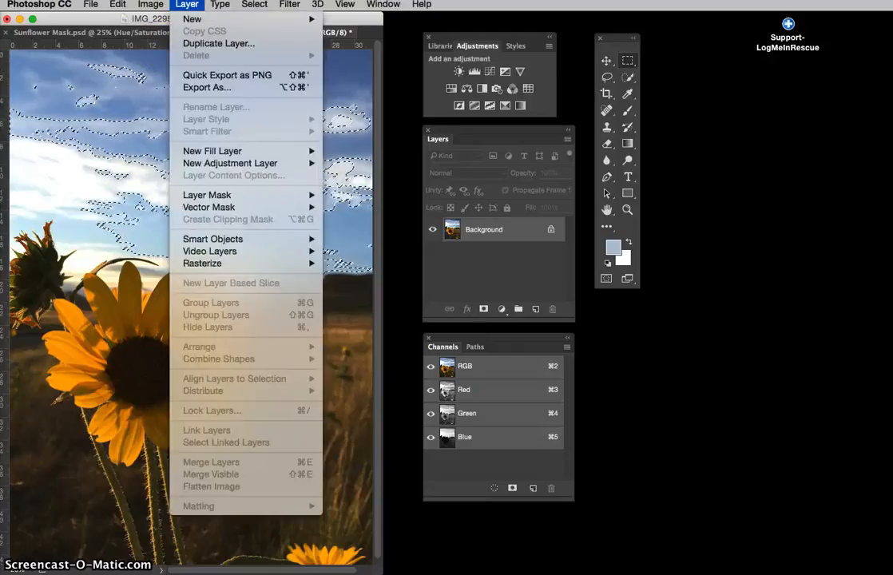
{"action": "mouse_move", "coordinate": [206, 165]}
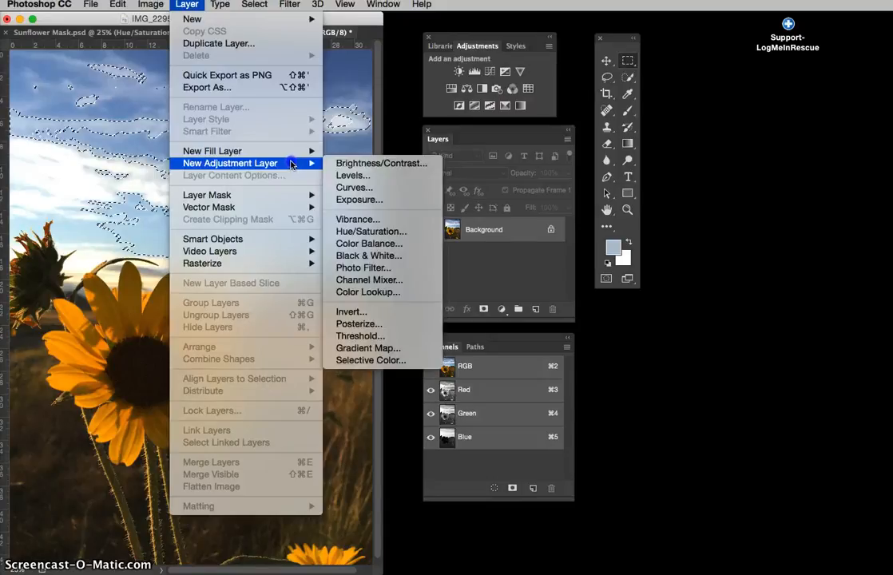
{"action": "left_click", "coordinate": [356, 231]}
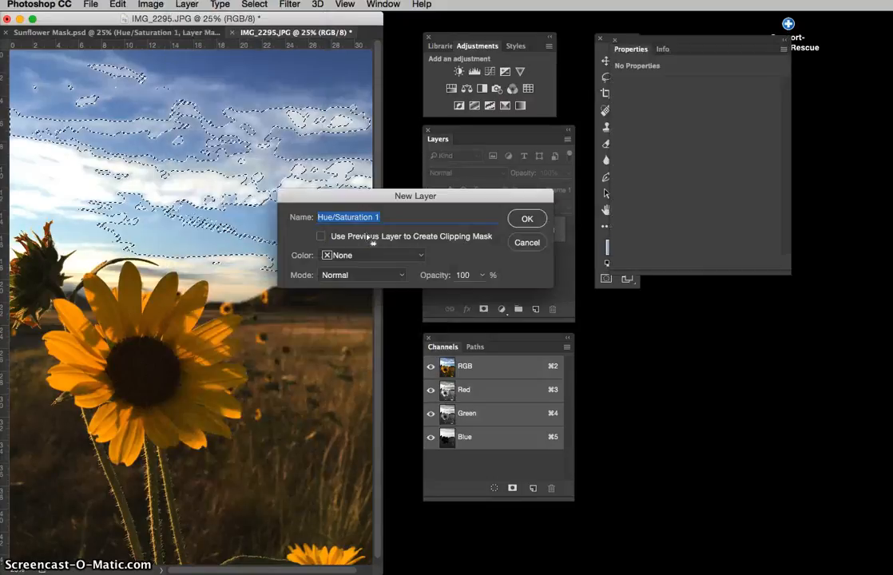
{"action": "left_click", "coordinate": [528, 219]}
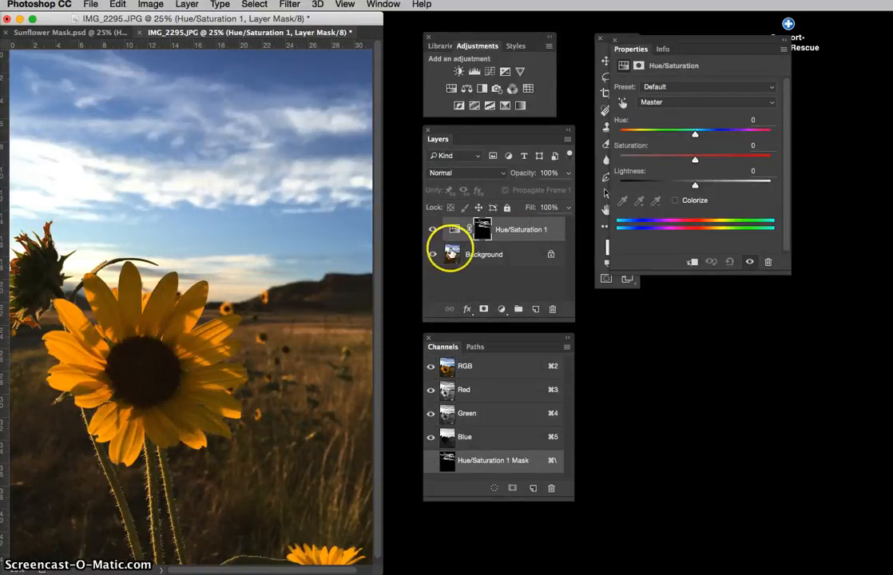
{"action": "left_click", "coordinate": [433, 233]}
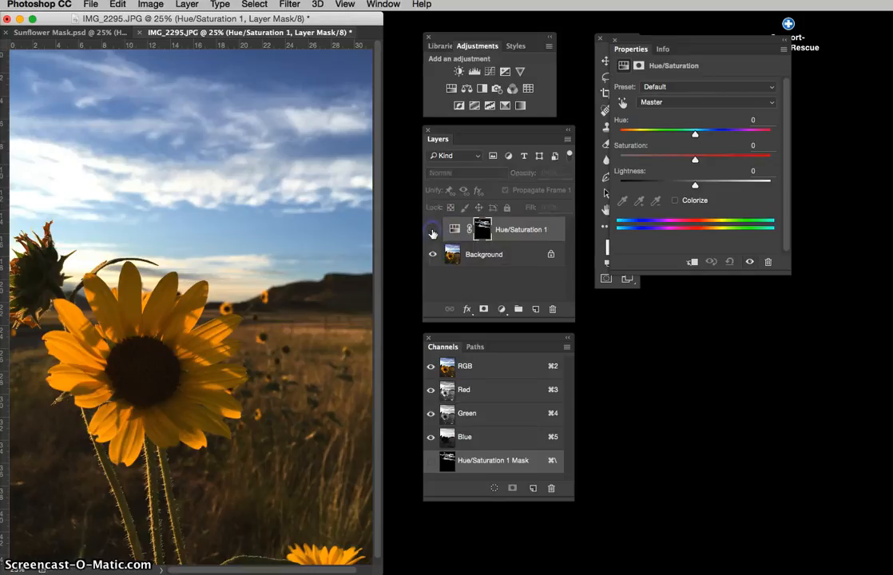
{"action": "left_click", "coordinate": [432, 232]}
- Set the sky adjustment's hue to -147, saturation to -28 and lightness to +24
{"action": "left_click", "coordinate": [694, 136]}
{"action": "left_click_drag", "start_coordinate": [688, 137], "coordinate": [629, 136]}
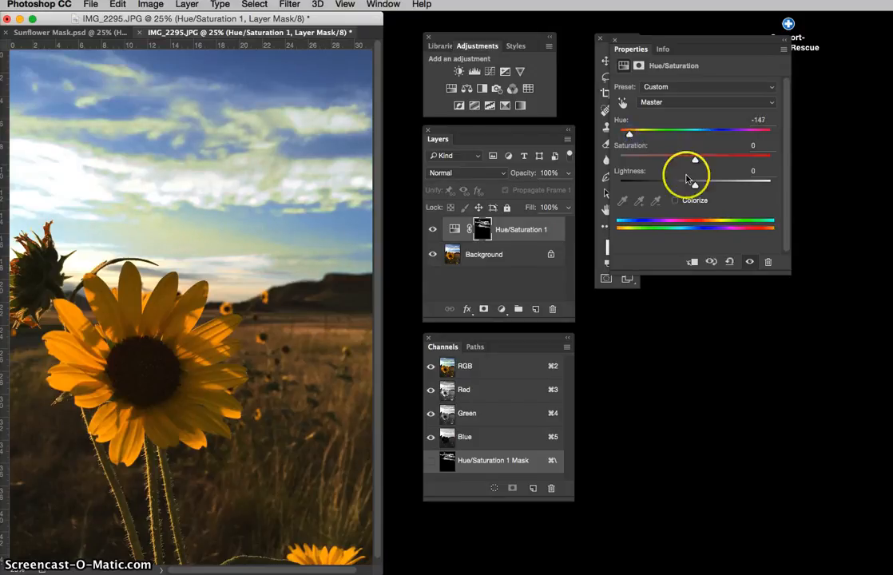
{"action": "left_click_drag", "start_coordinate": [695, 162], "coordinate": [714, 187]}
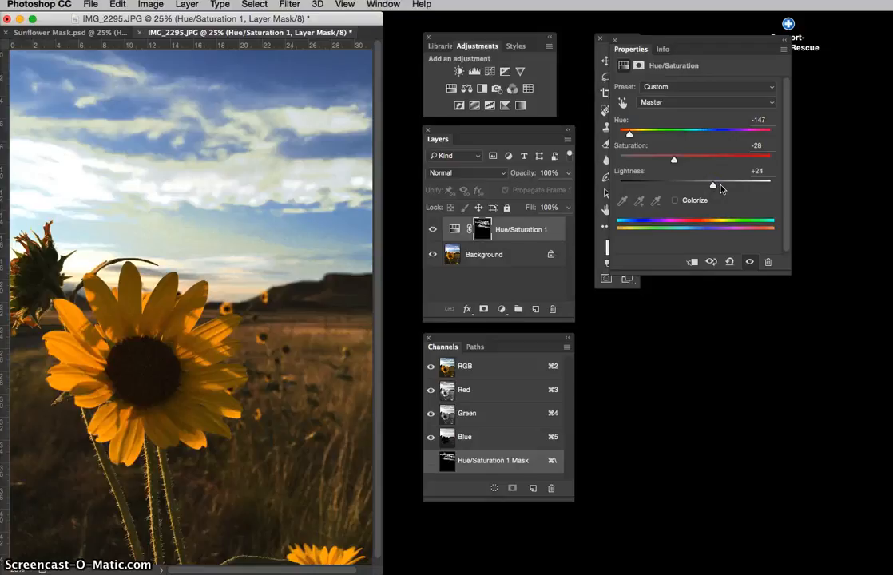
{"action": "left_click", "coordinate": [627, 255]}
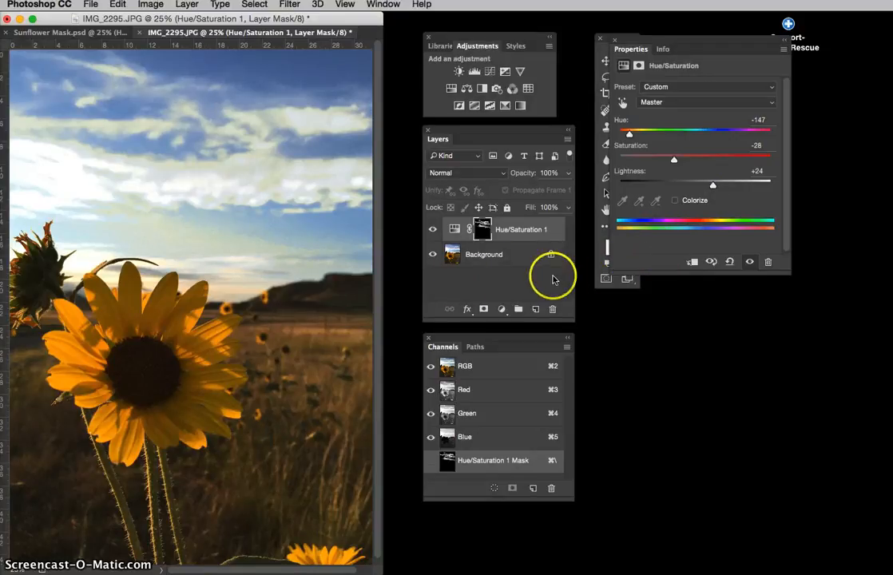
- Reduce the Hue/Saturation layer's opacity to 60% and toggle its visibility to compare the sky before and after
{"action": "left_click", "coordinate": [513, 231]}
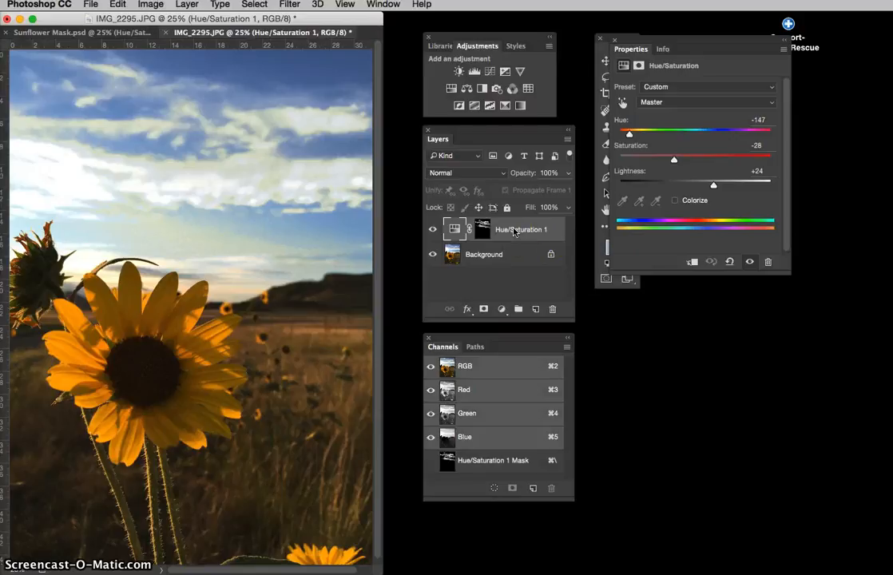
{"action": "left_click", "coordinate": [568, 173]}
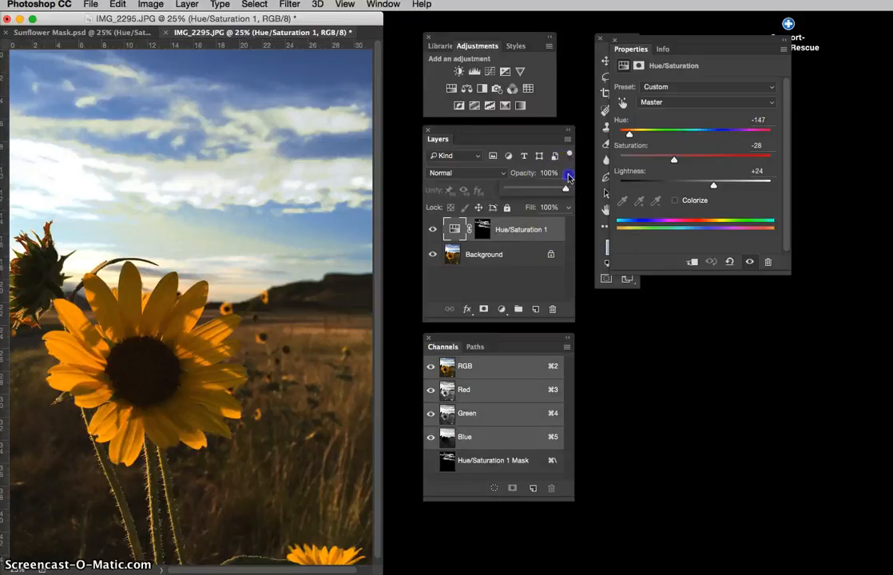
{"action": "left_click_drag", "start_coordinate": [565, 192], "coordinate": [542, 192]}
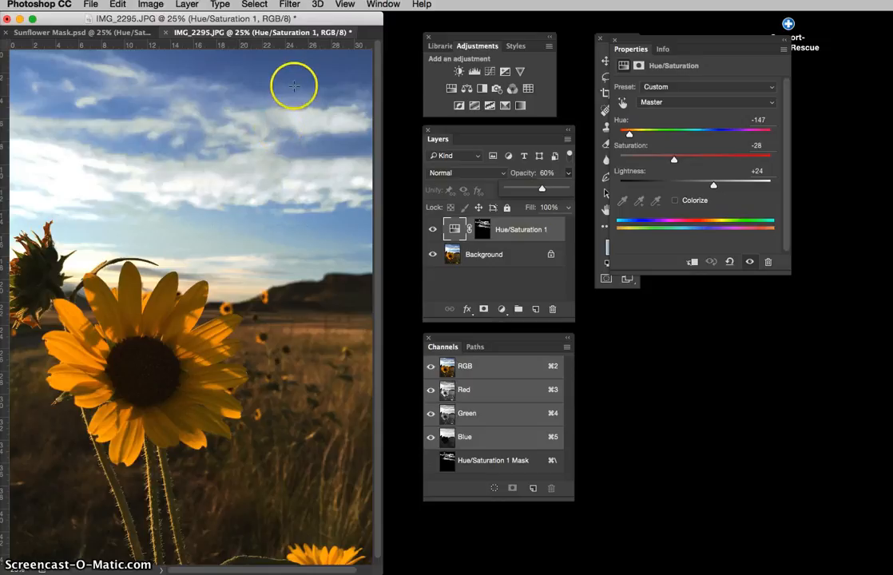
{"action": "left_click", "coordinate": [432, 232]}
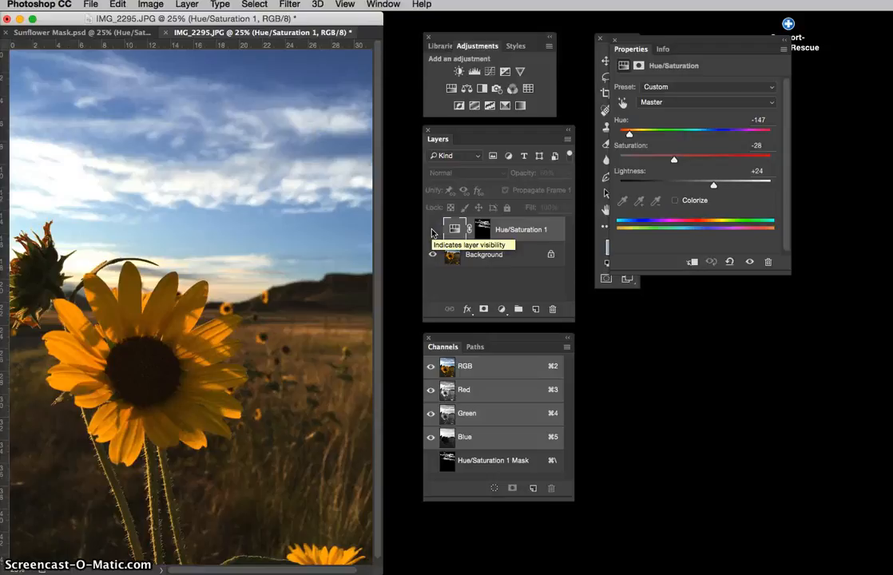
{"action": "left_click", "coordinate": [432, 232]}
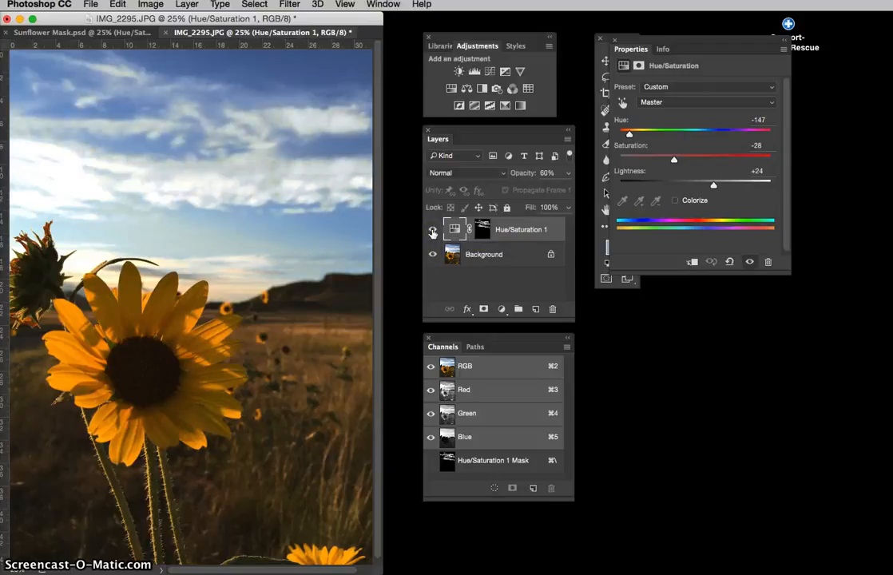